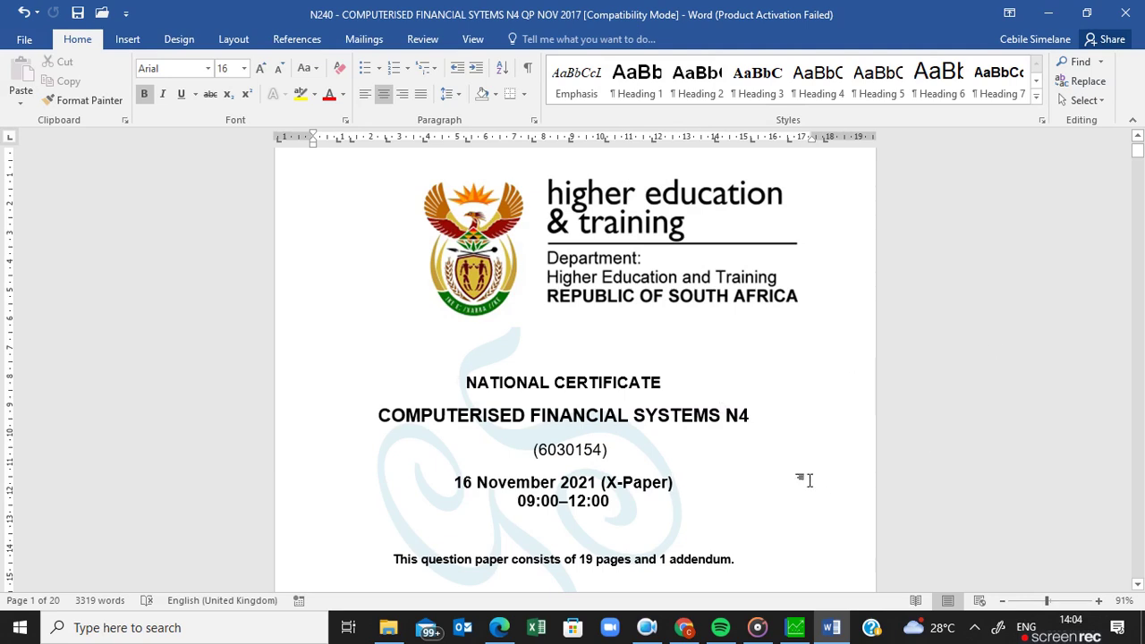
Switch to Pastel and open the Process Customers document form.
left_click(795, 630)
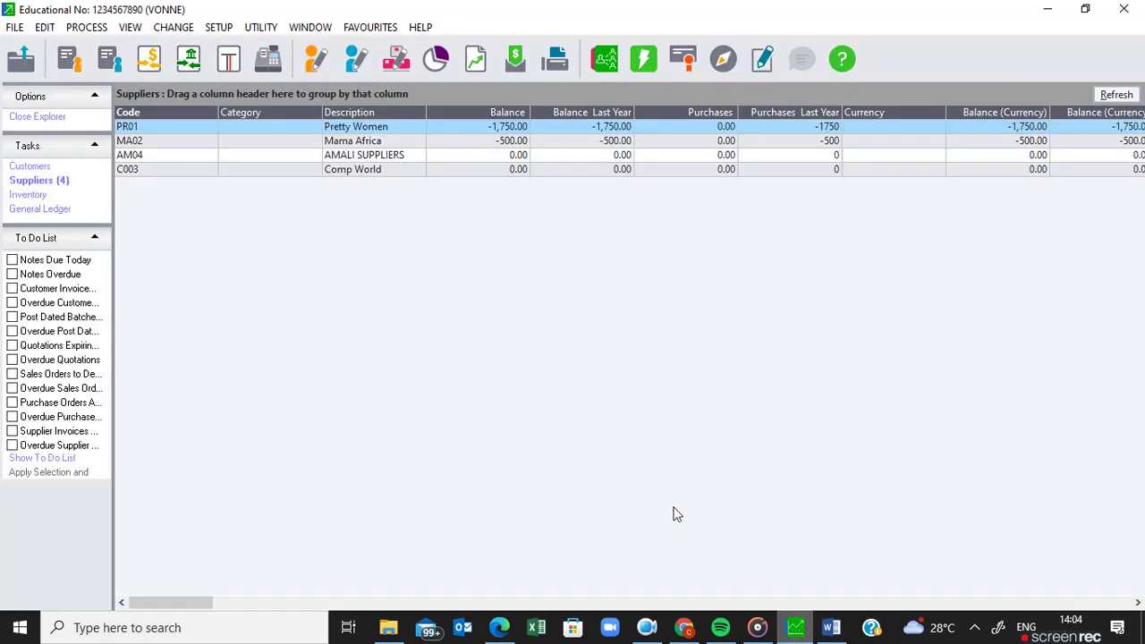
left_click(83, 28)
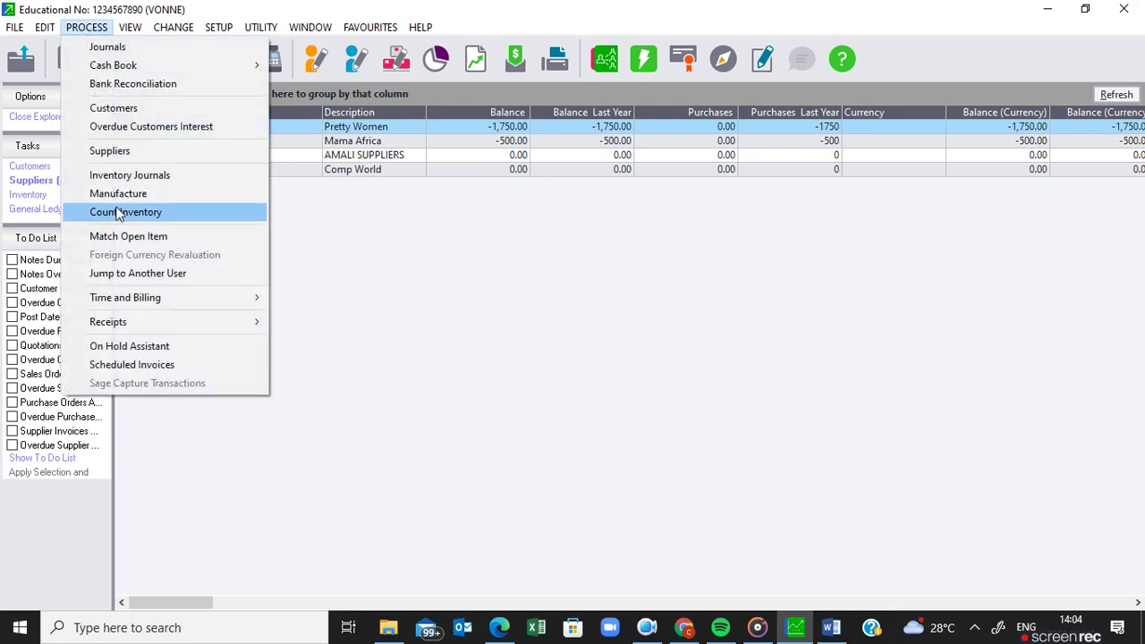
left_click(139, 108)
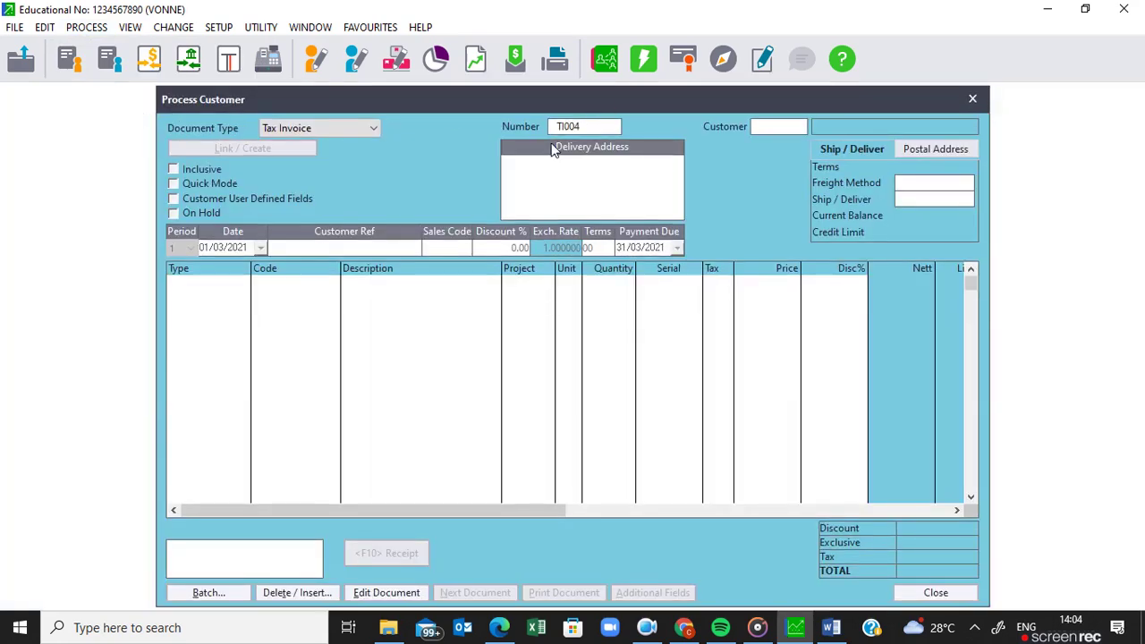
Look up the existing tax invoices TI001 to TI003 via the Number lookup, then close the list.
left_click(610, 129)
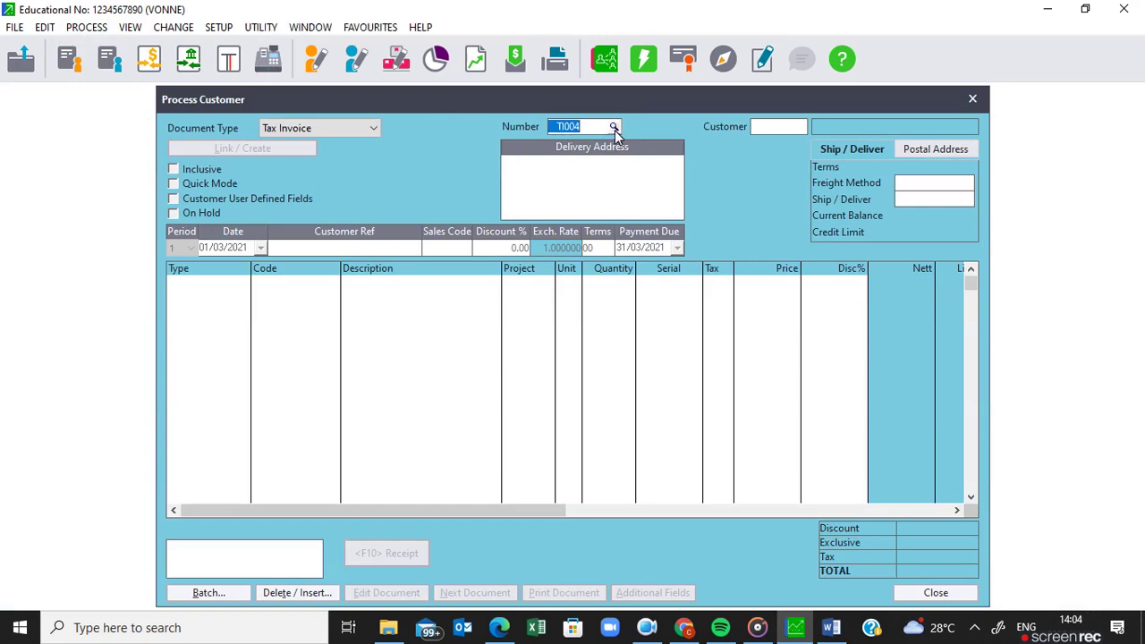
left_click(614, 130)
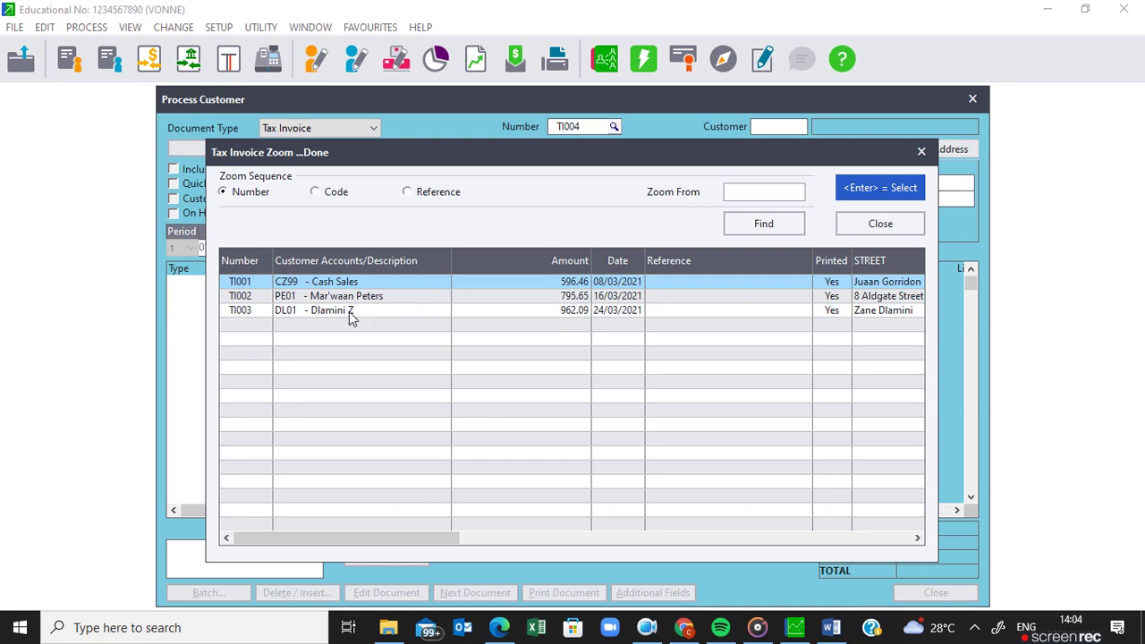
left_click(866, 230)
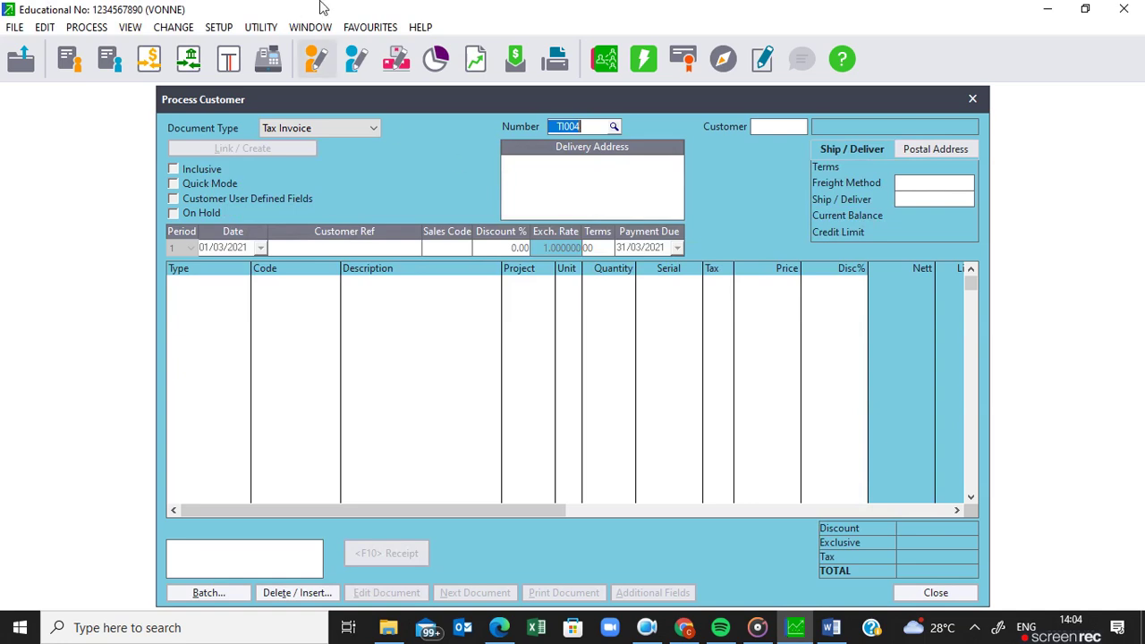
Change the document type to Credit Note and select the customer from the lookup.
left_click(375, 135)
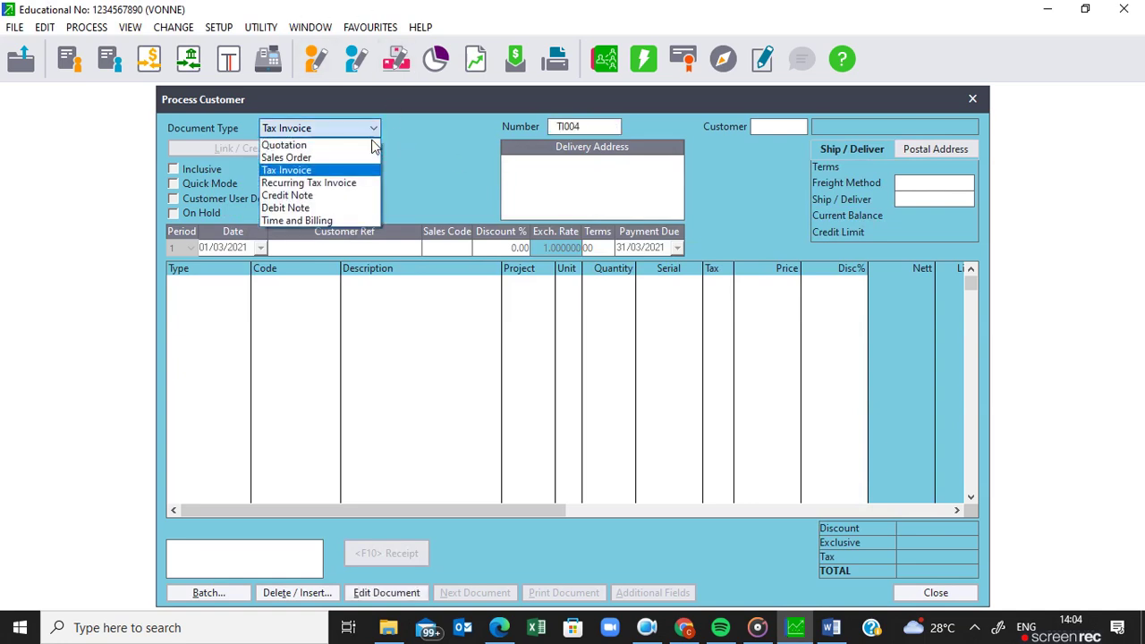
left_click(328, 199)
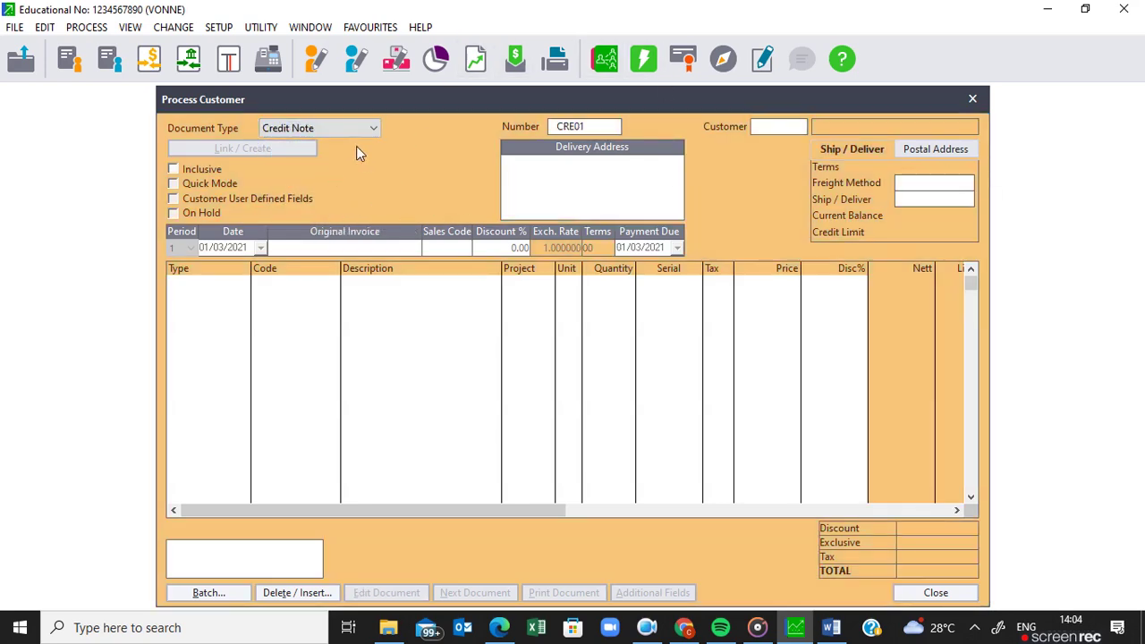
left_click(799, 130)
left_click(800, 127)
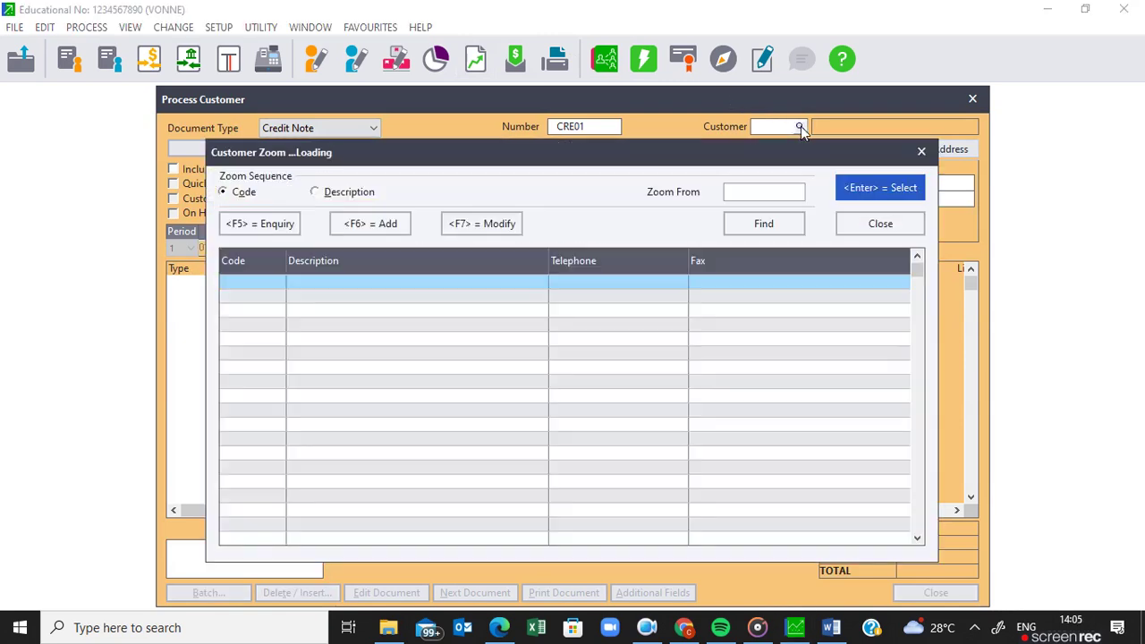
left_click(326, 299)
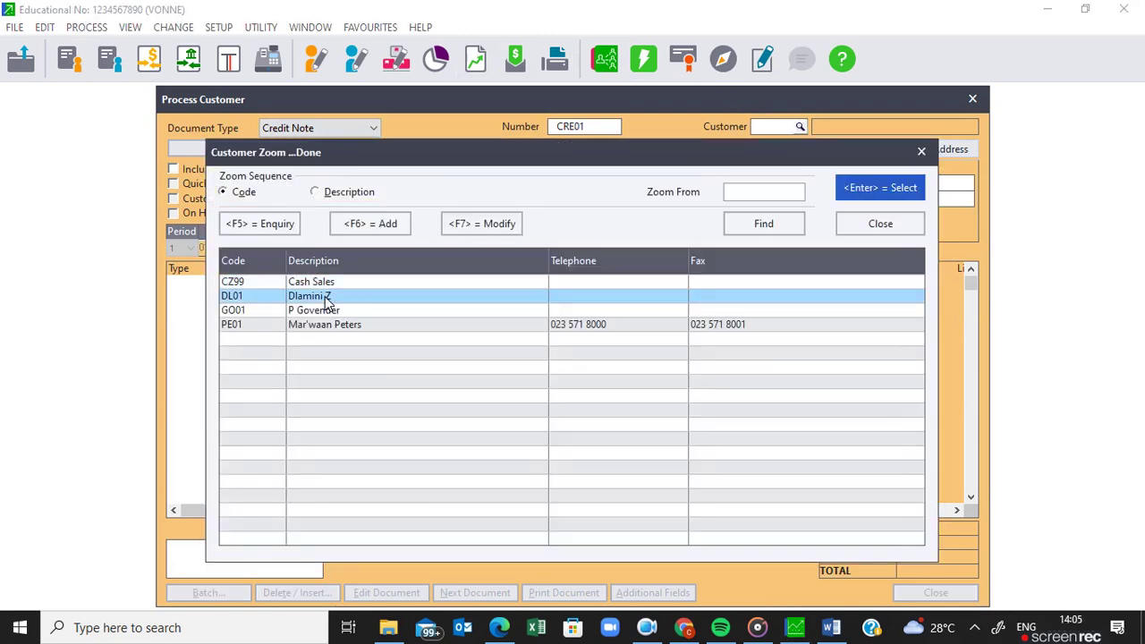
key("Return")
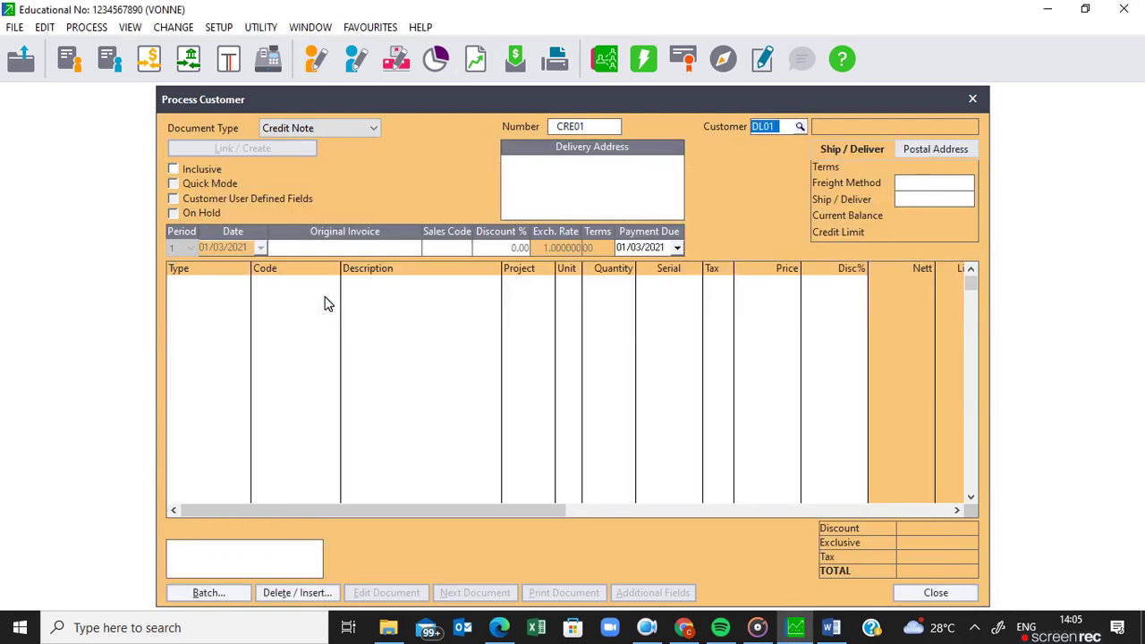
key("Return")
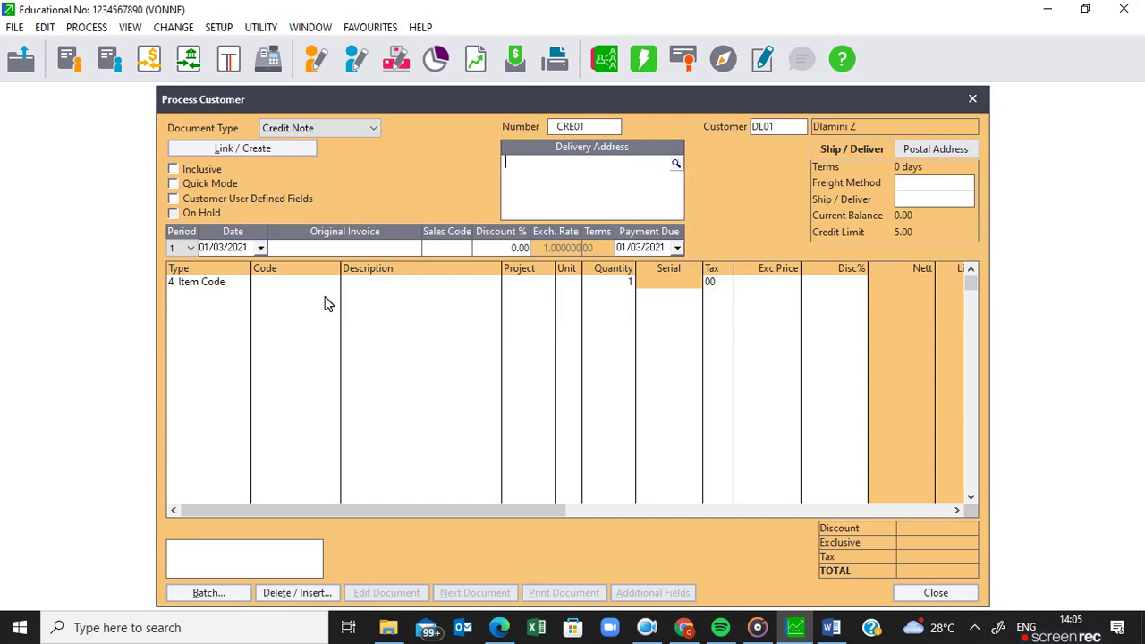
Enter the customer's name and four-line delivery address, and set the date to 26/03/2021.
key("Return")
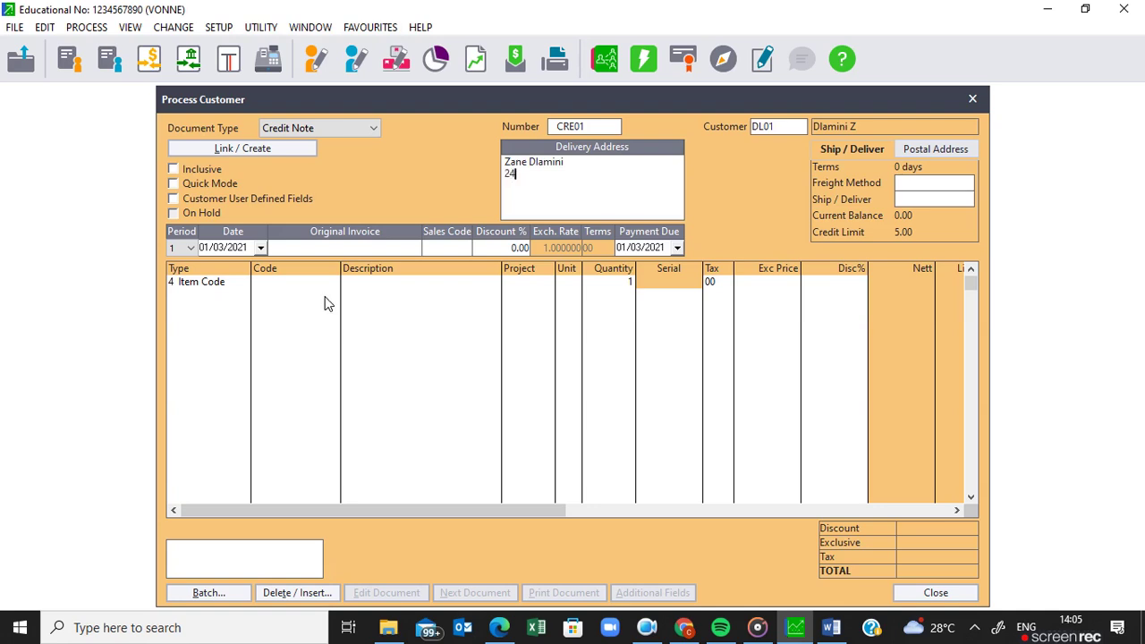
key("Return")
type("KATHU")
key("Return")
type("8446")
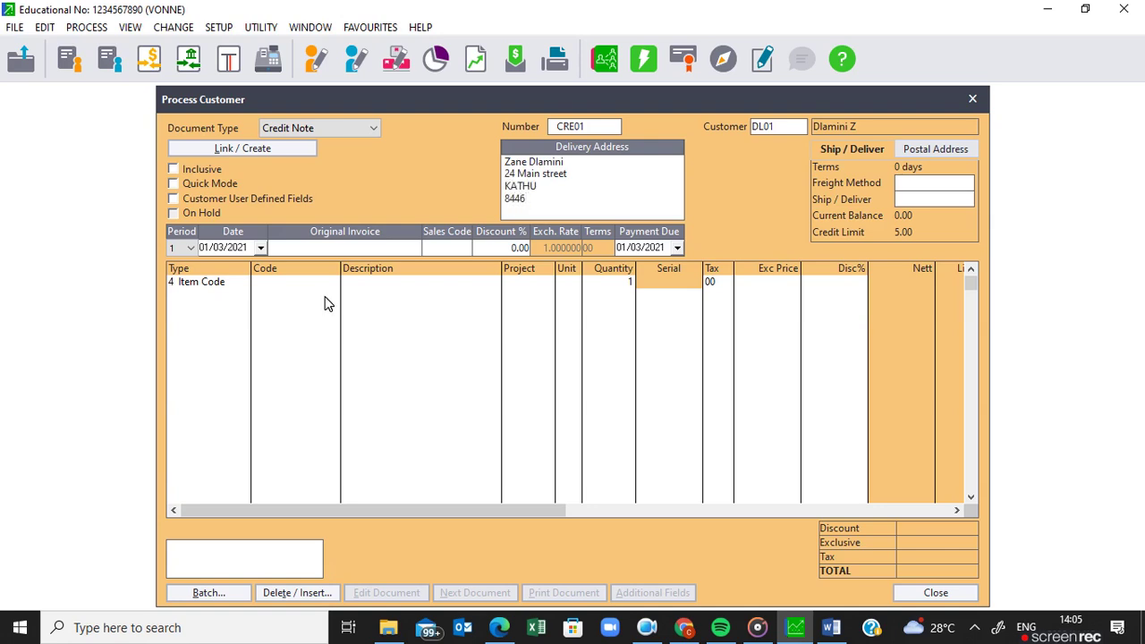
key("Tab")
key("Tab")
key("Tab")
type("26")
key("Tab")
Open the TI003 invoice PDF from the CFSN4 VIDEOS folder in File Explorer.
left_click(388, 627)
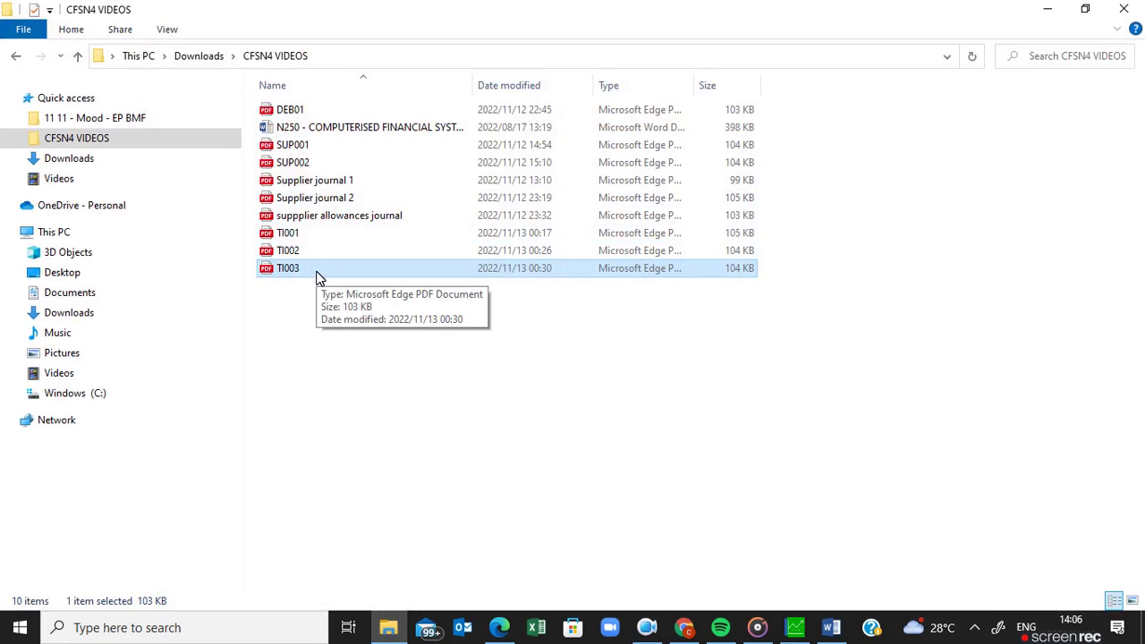
double_click(319, 280)
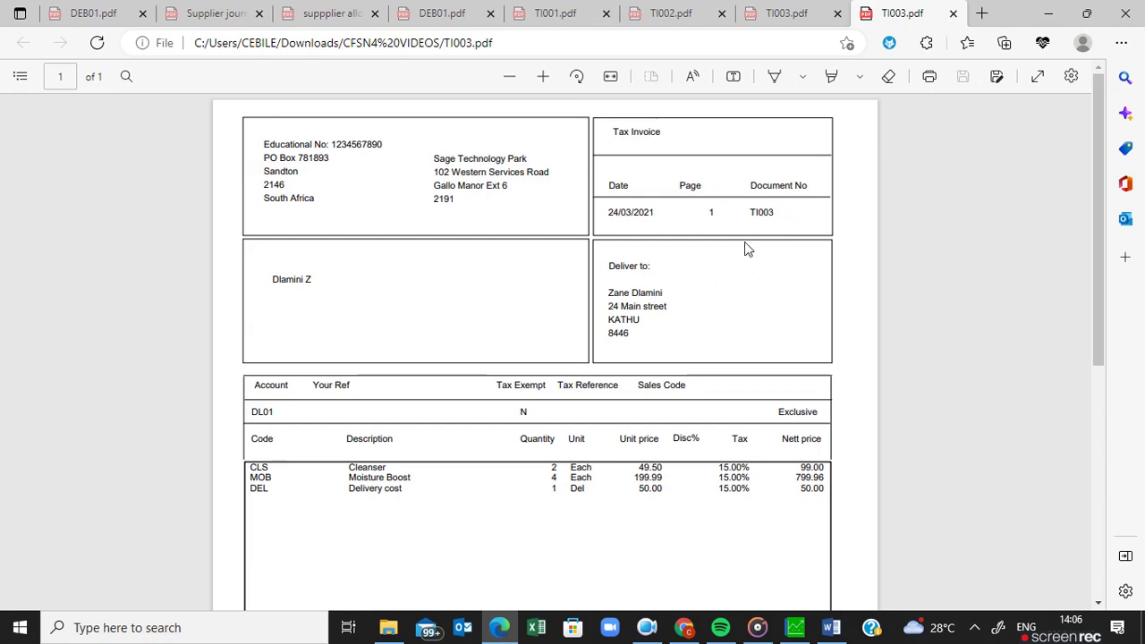
Return to the Pastel credit note after reviewing TI003's items and prices.
left_click(798, 629)
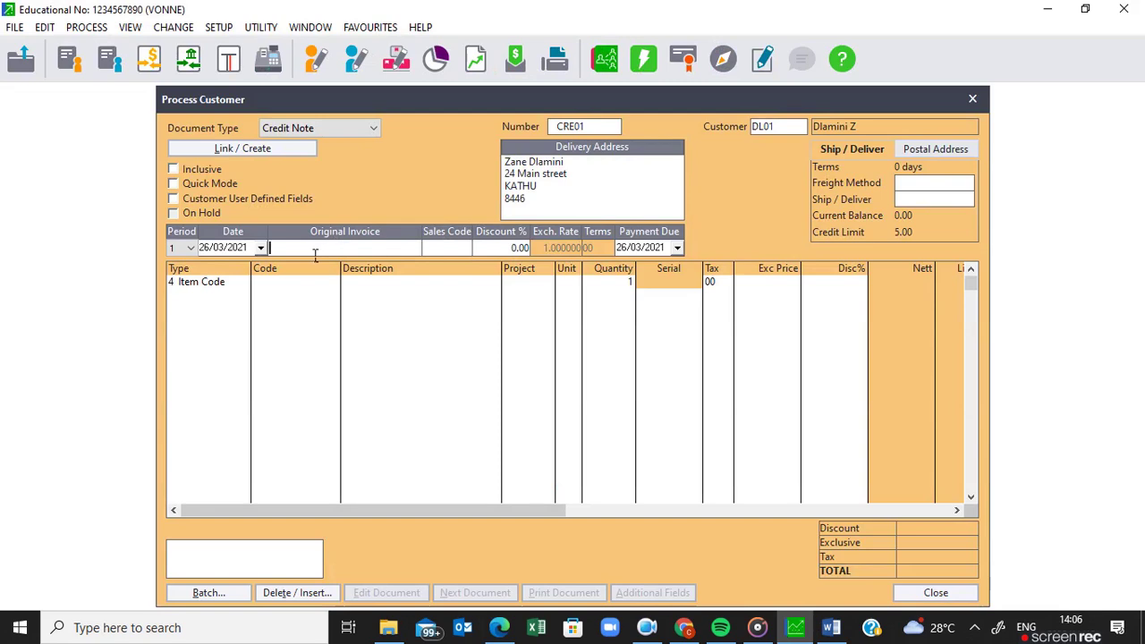
Reference original invoice TI003 and set a 12.5% discount on the credit note.
type("TI003")
key("Tab")
key("Tab")
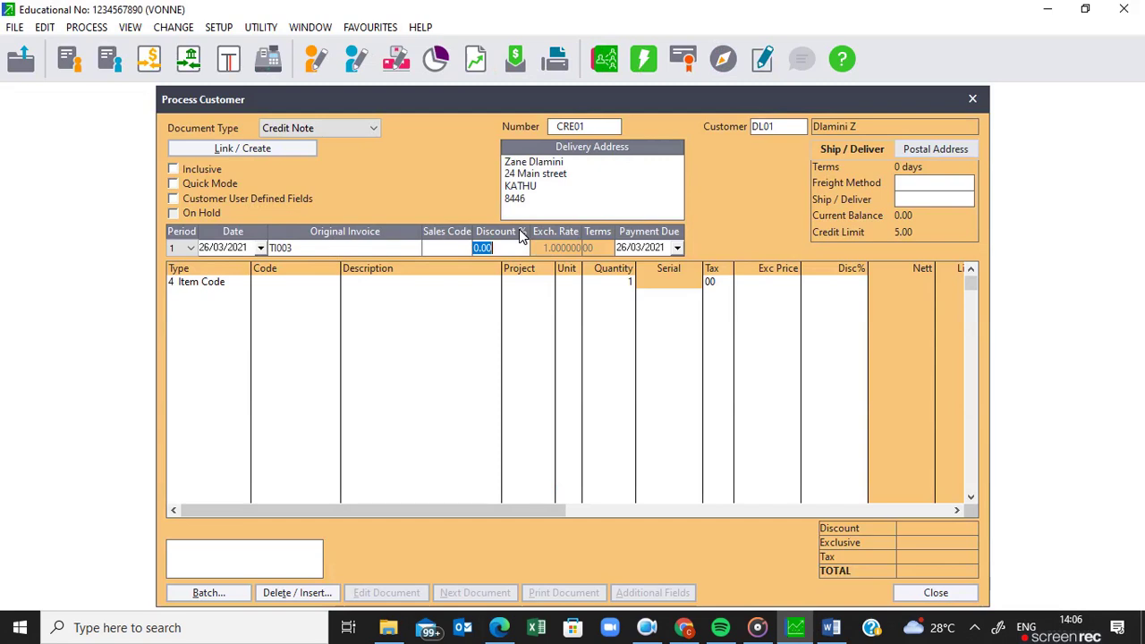
type("12.5")
key("Tab")
key("Tab")
key("Tab")
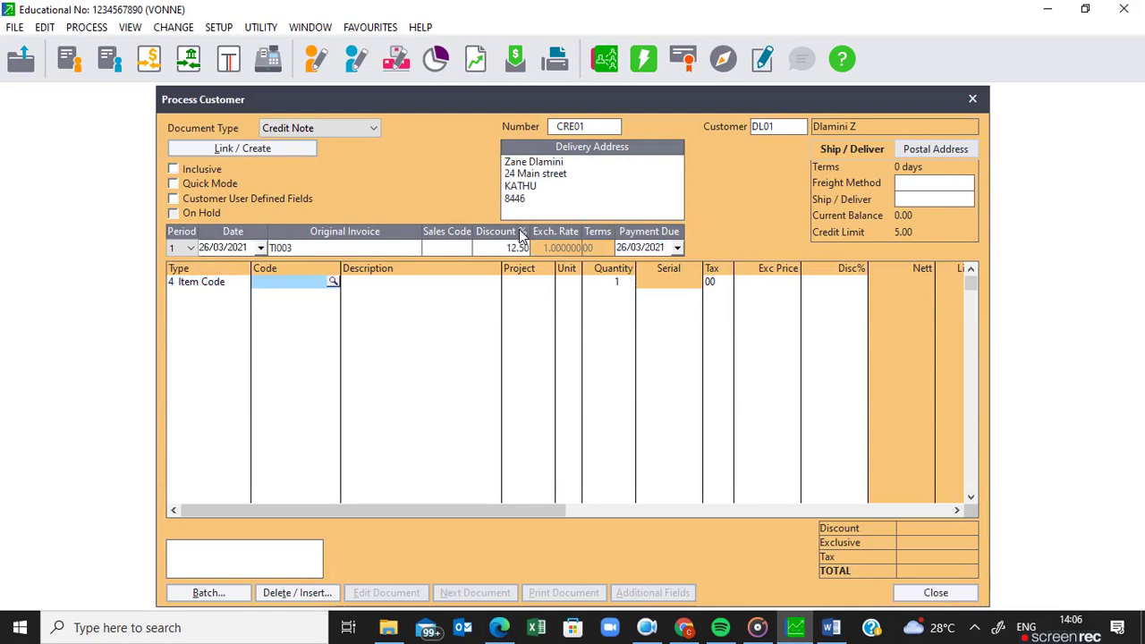
Add a line for 2 Moisture Boost (MOB) at 199.99 each.
key("Return")
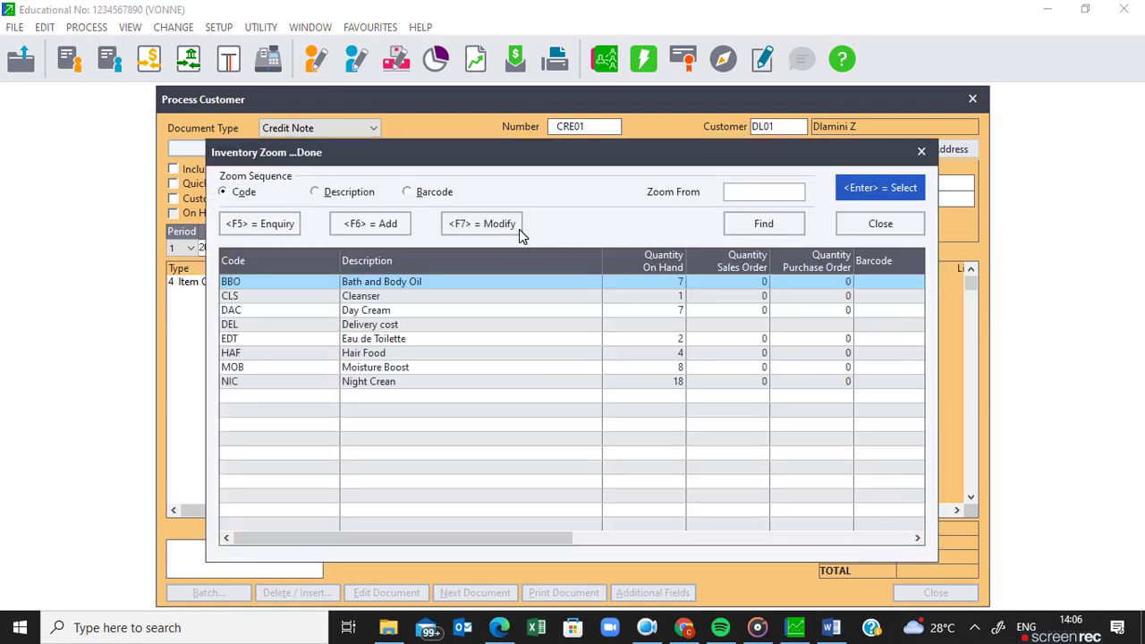
double_click(399, 368)
key("Tab")
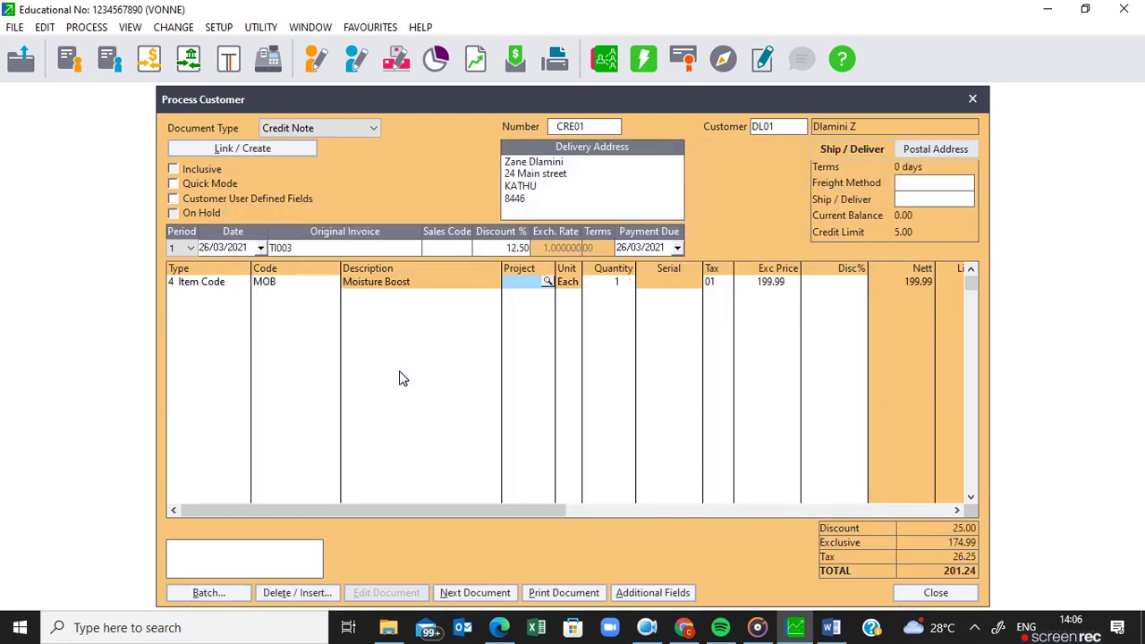
key("Tab")
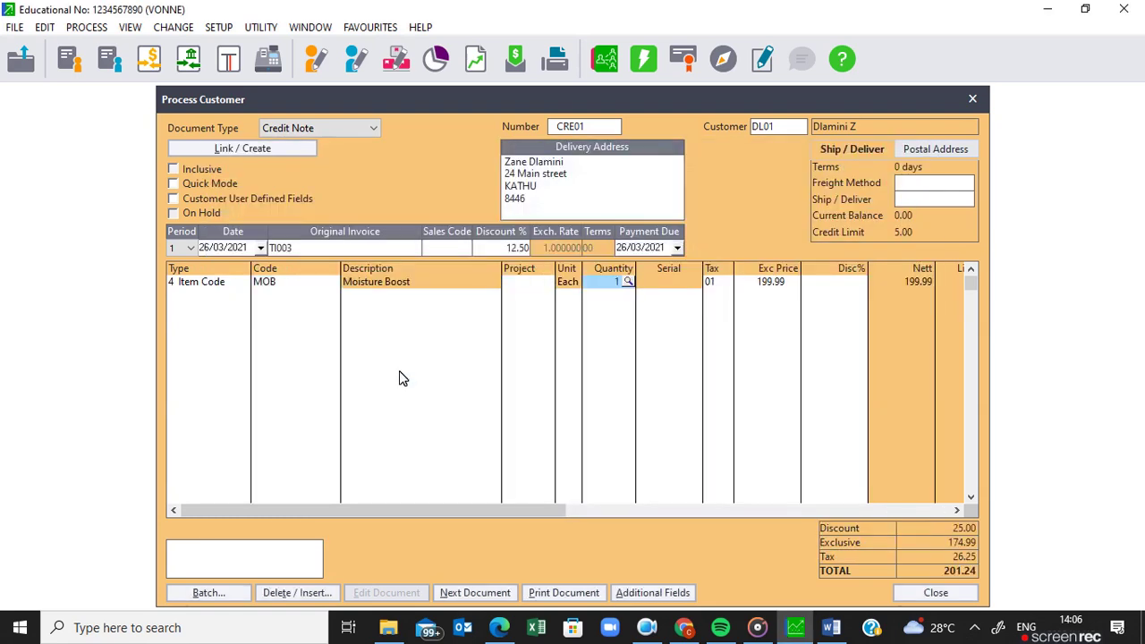
type("2")
key("Tab")
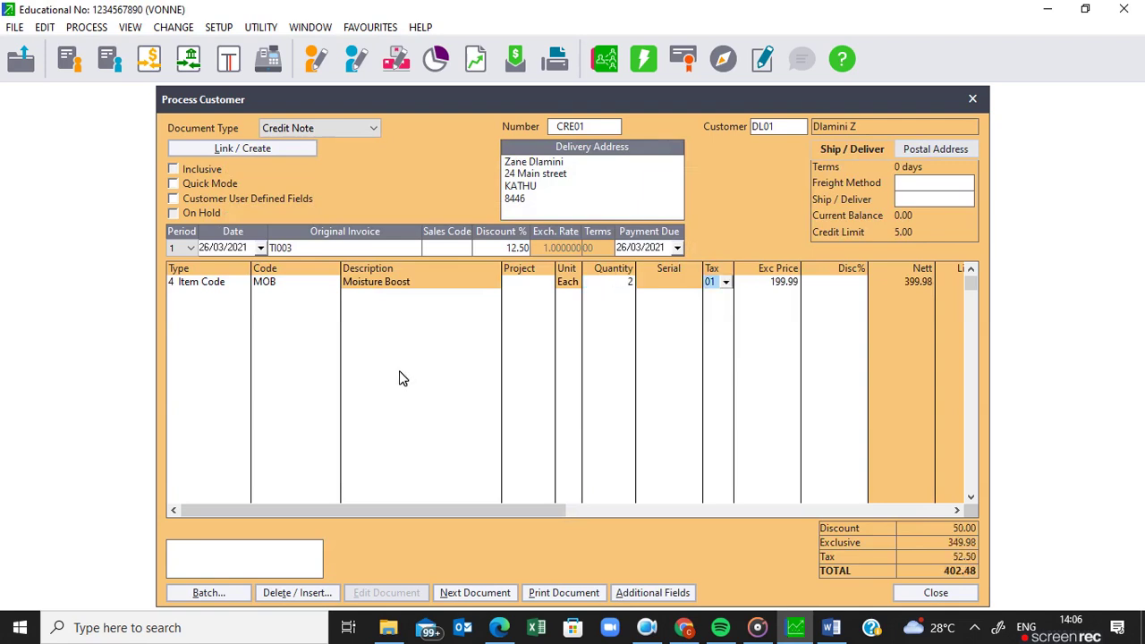
key("Tab")
key("Tab")
key("Tab")
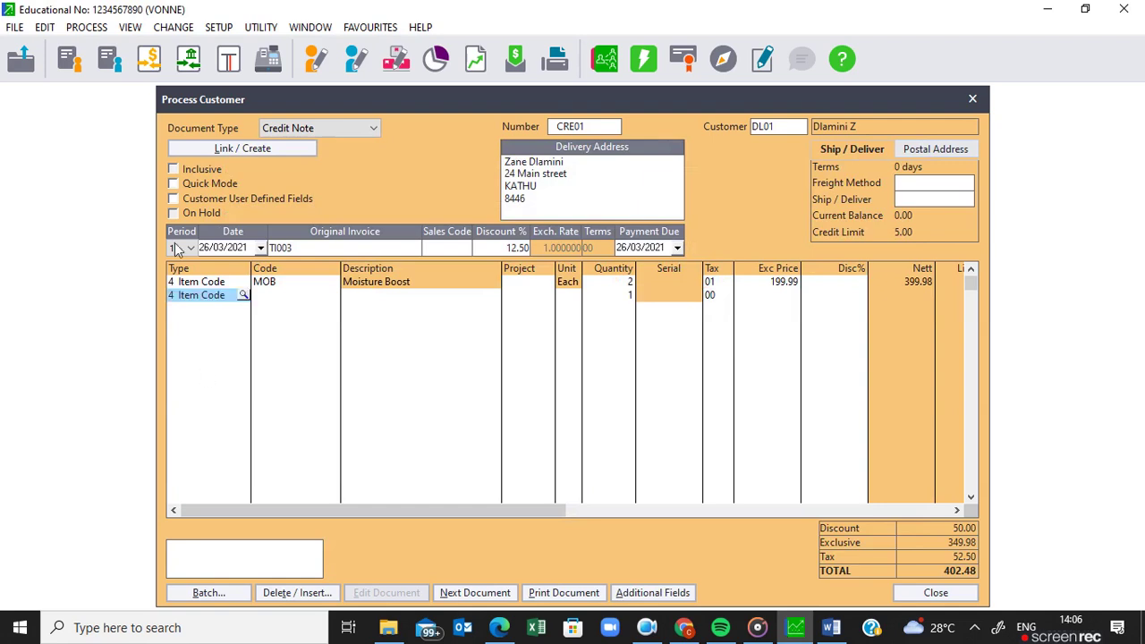
key("Tab")
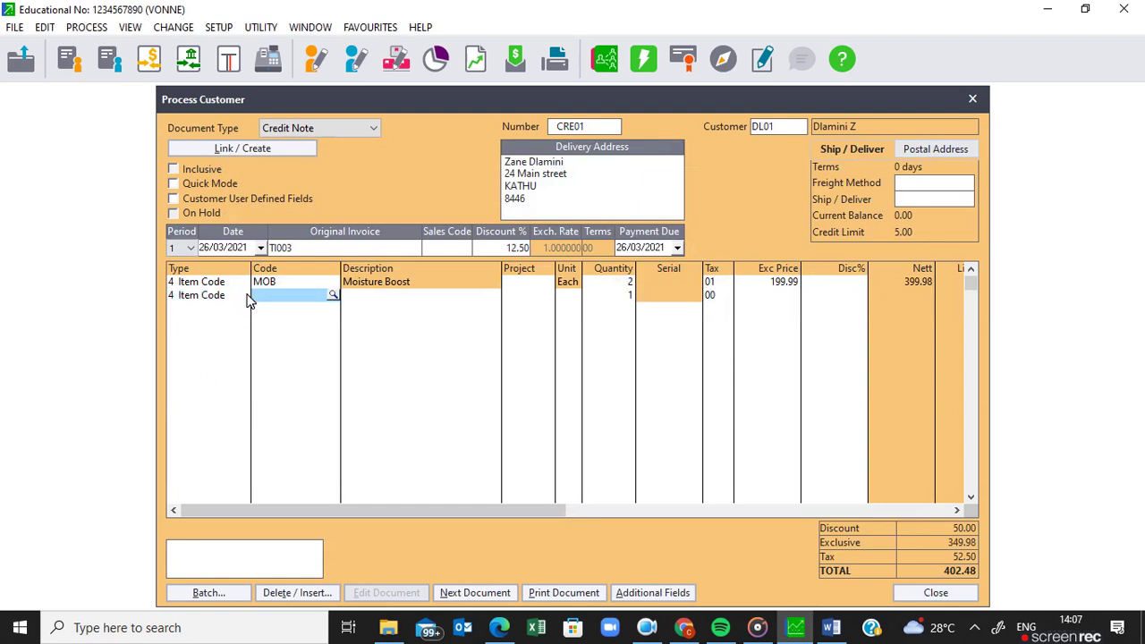
Set the new line to type 7 Remarks with the text 'wrong delivery address'.
left_click(226, 296)
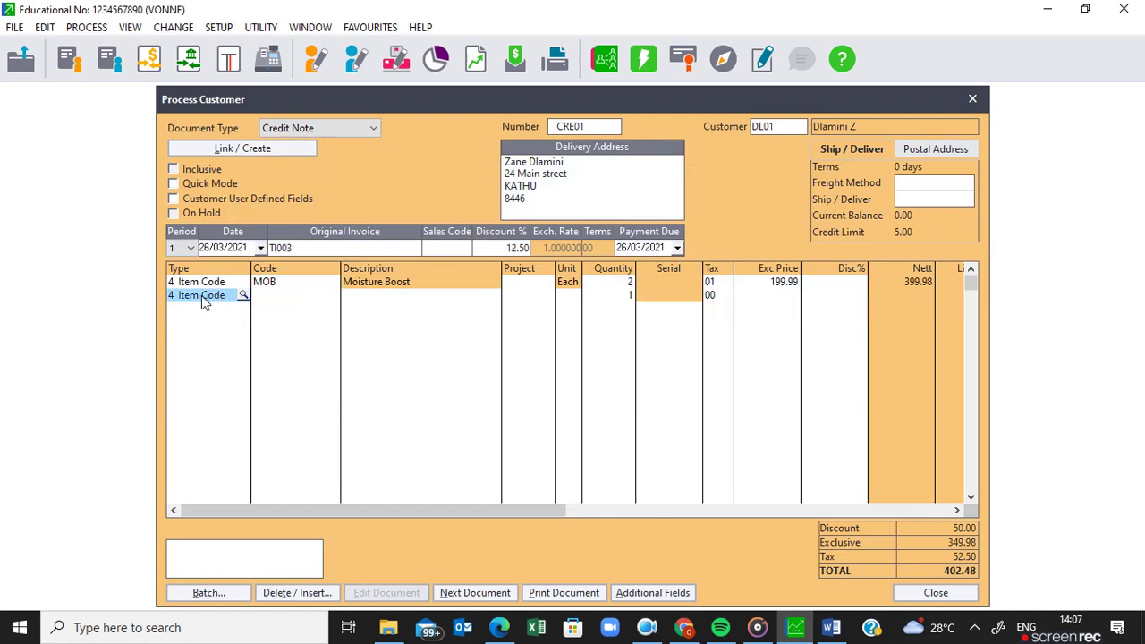
left_click(247, 299)
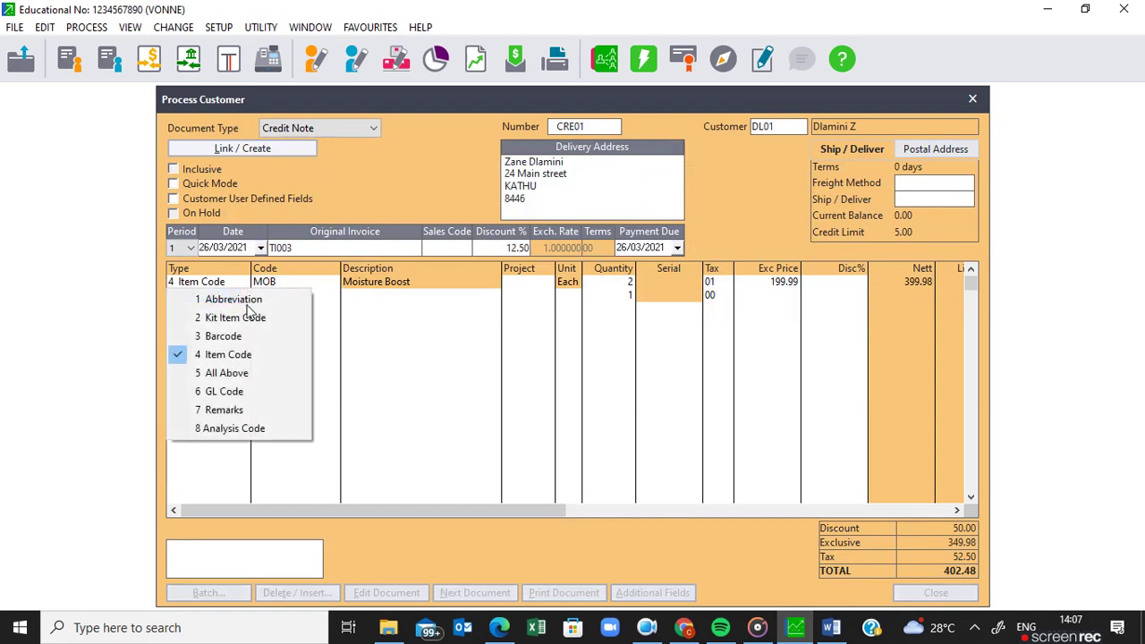
left_click(223, 410)
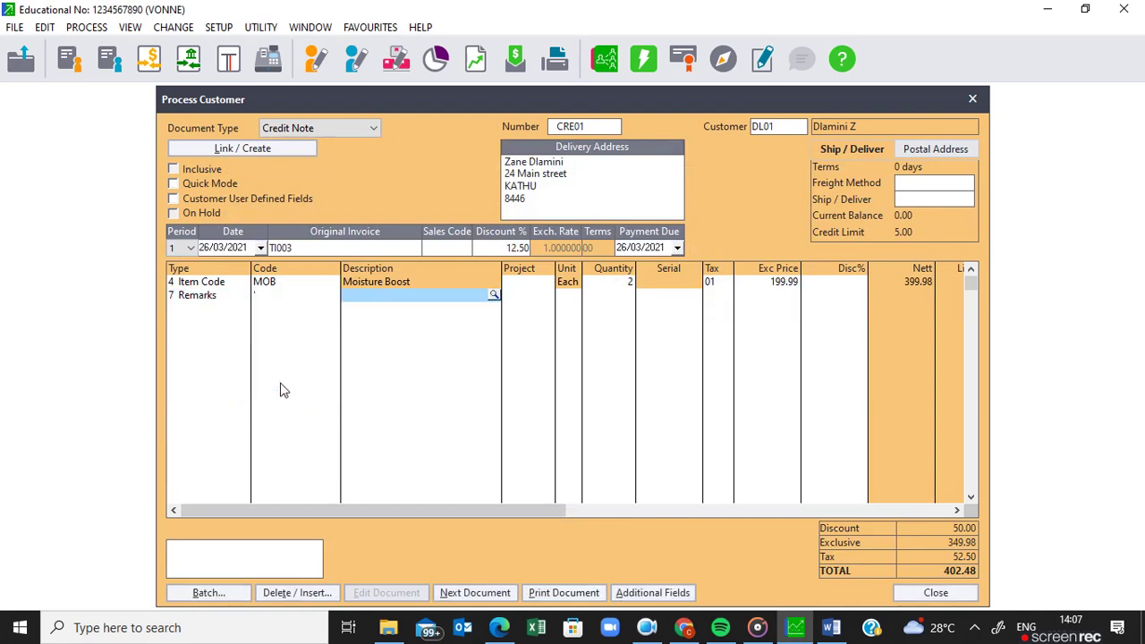
left_click(493, 296)
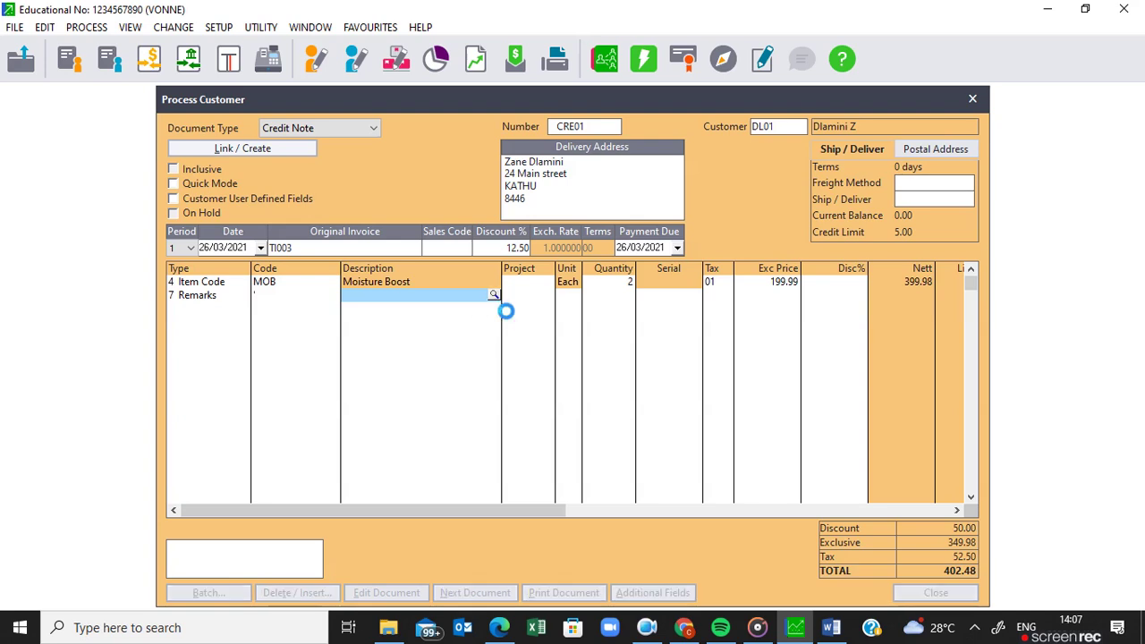
left_click(501, 275)
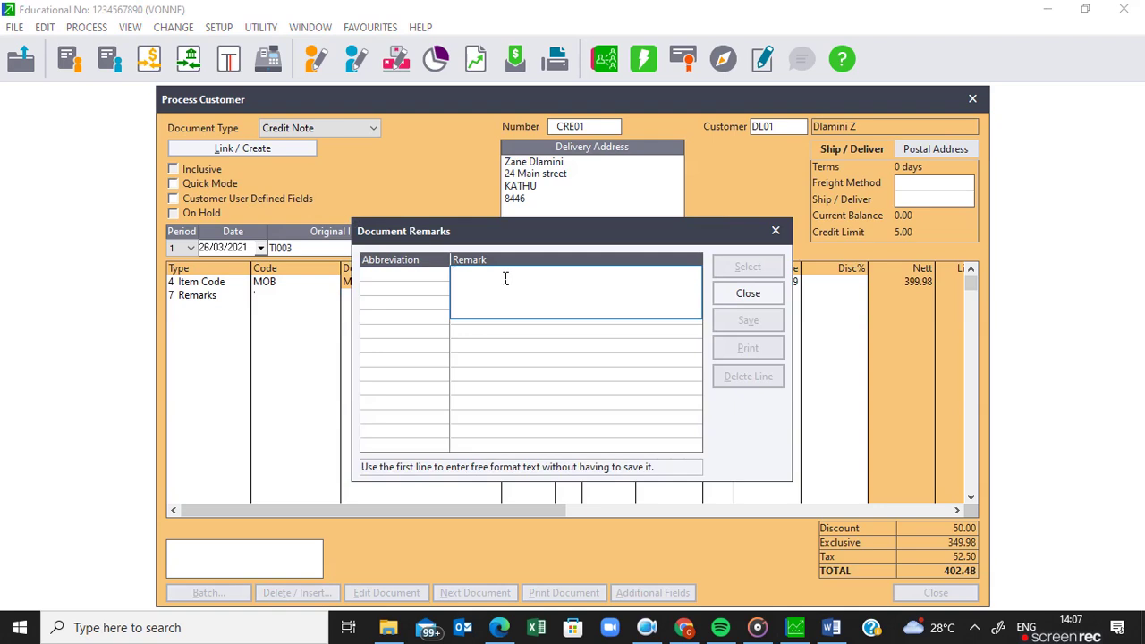
type("W")
type("rong")
type(" de")
type("livery")
type(" ad")
type("drs")
type("ss")
left_click(497, 270)
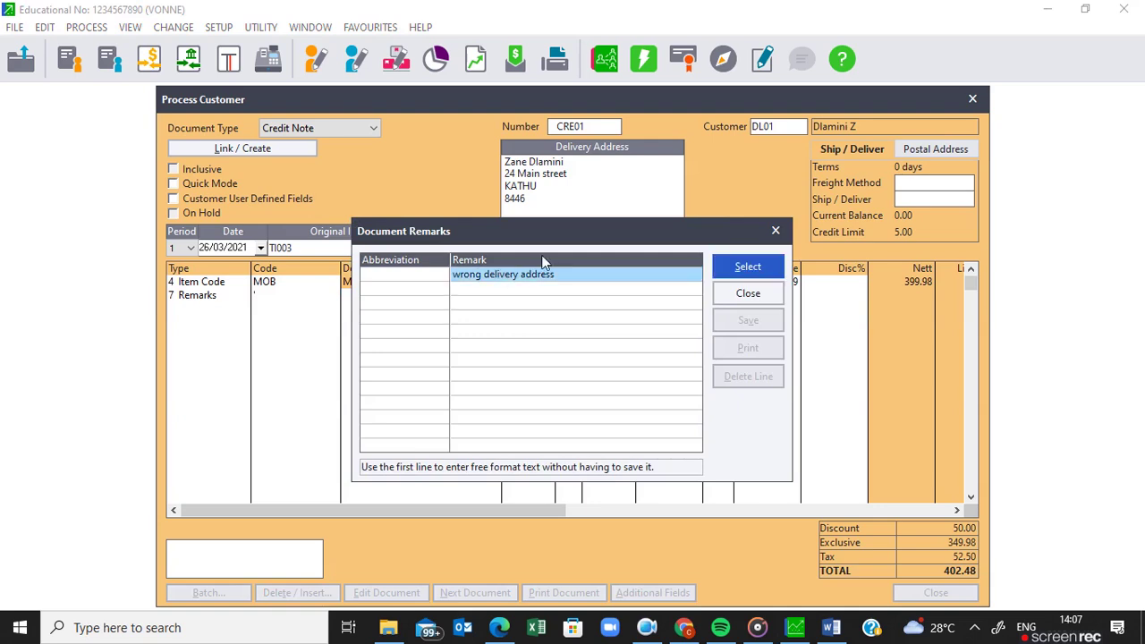
left_click(747, 268)
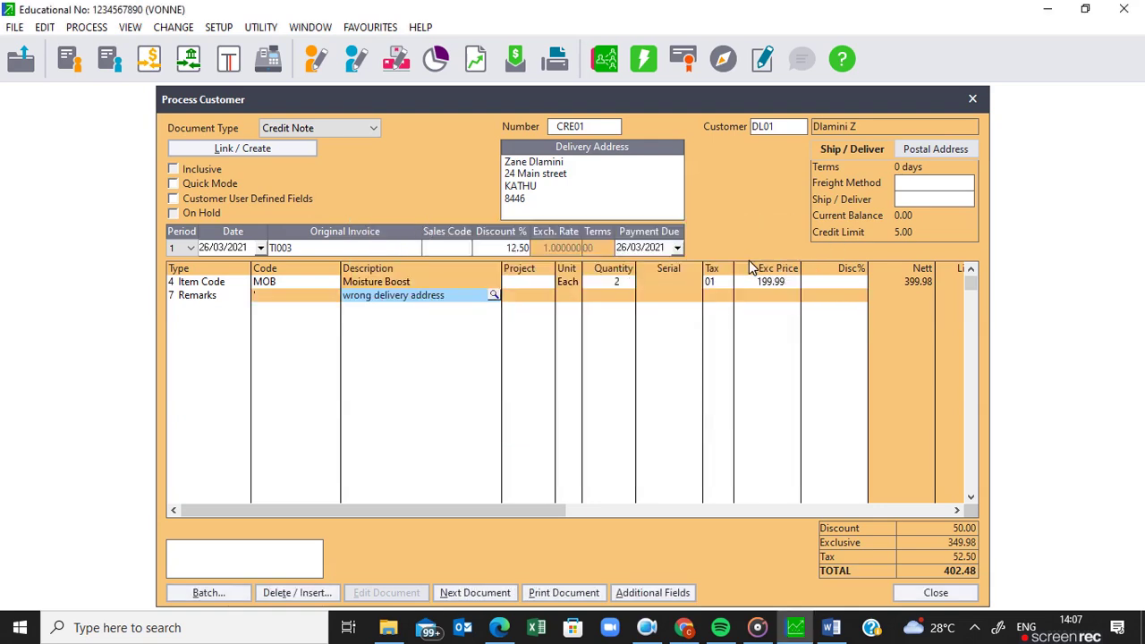
key("Return")
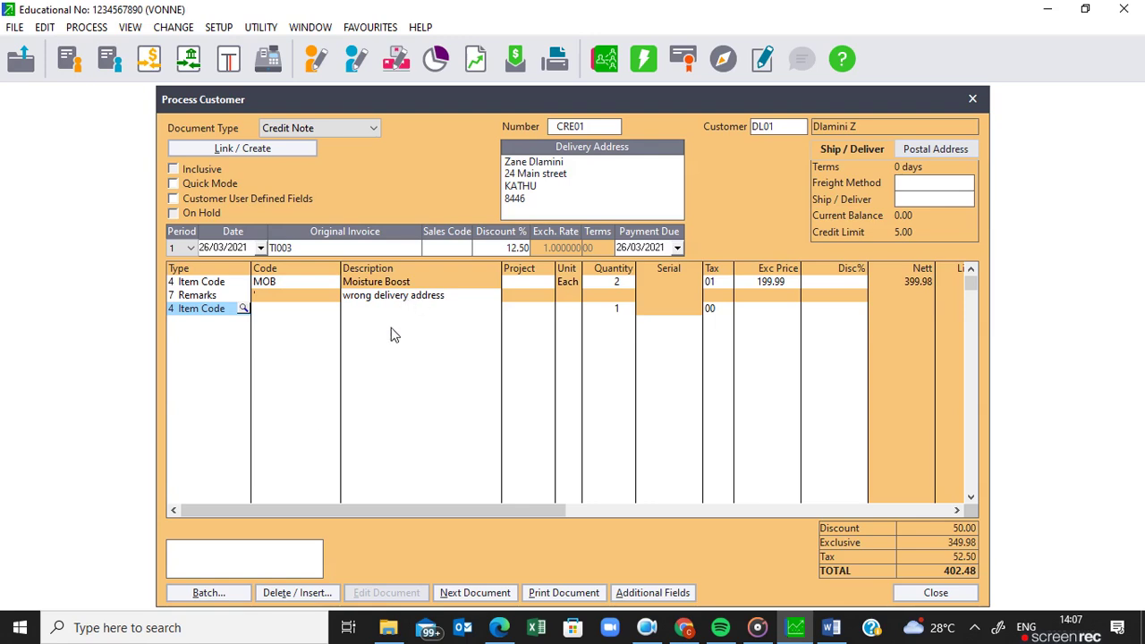
Add the message 'MOB -wrong delivery address' and process the credit note for printing.
left_click(207, 553)
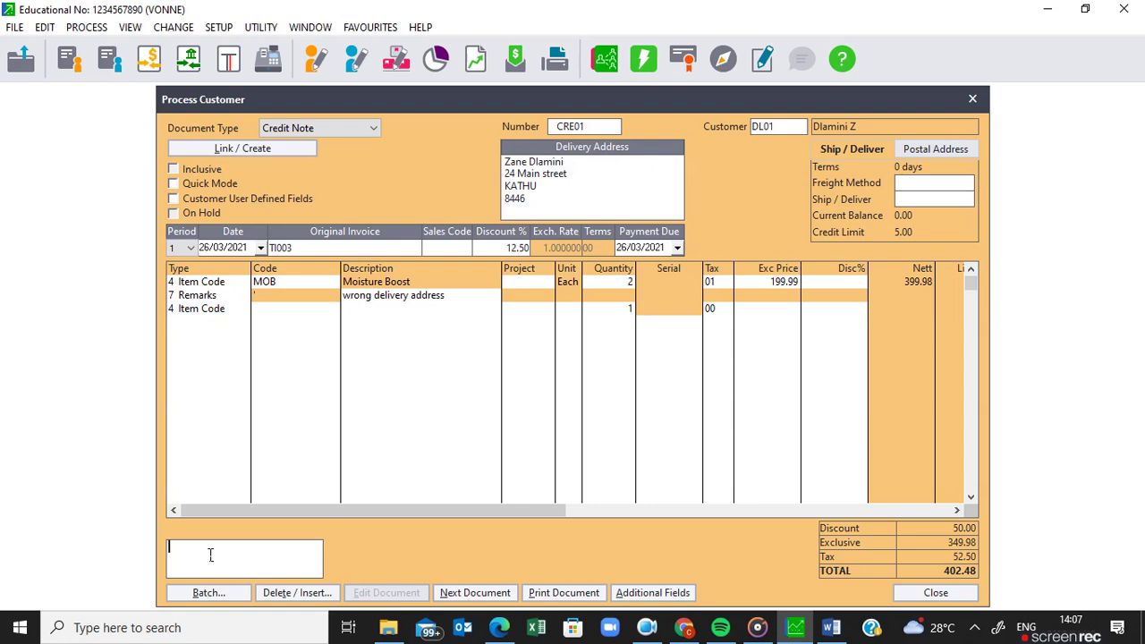
type("MOB -wrong delivery address")
left_click(490, 595)
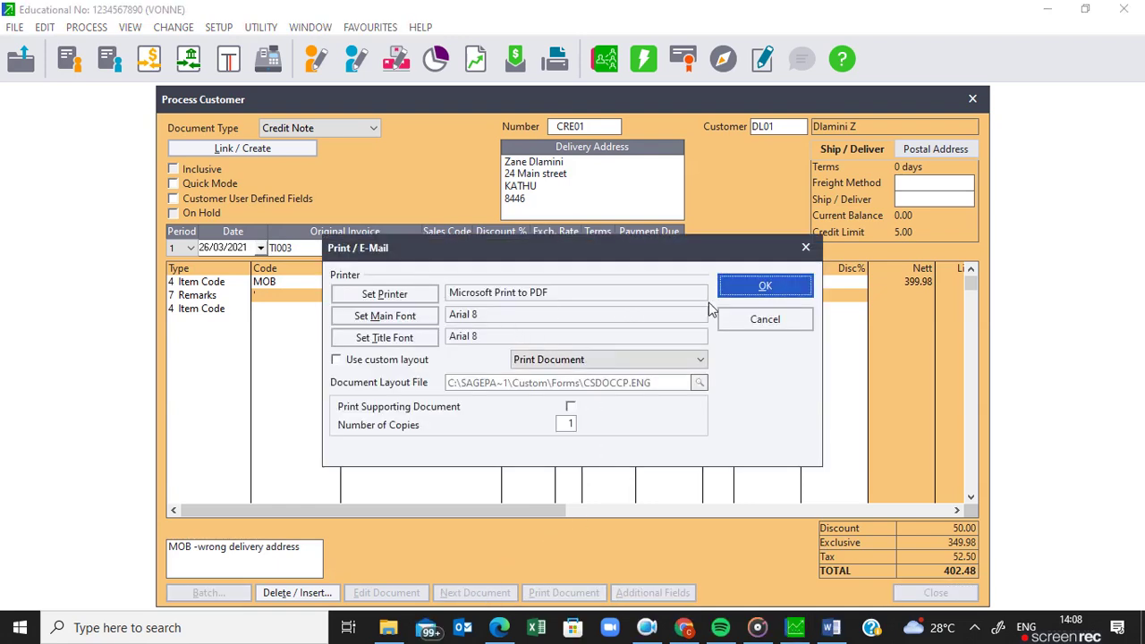
Print credit note CRE01 to PDF as CRE01 in CFSN4 VIDEOS, then open that folder.
left_click(751, 284)
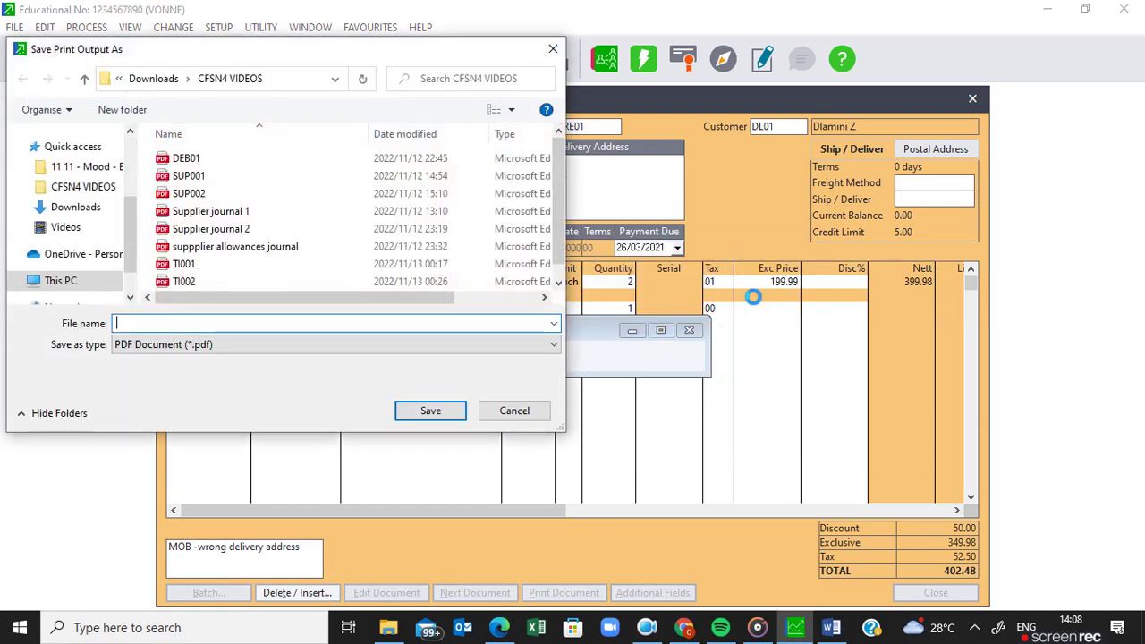
type("cre")
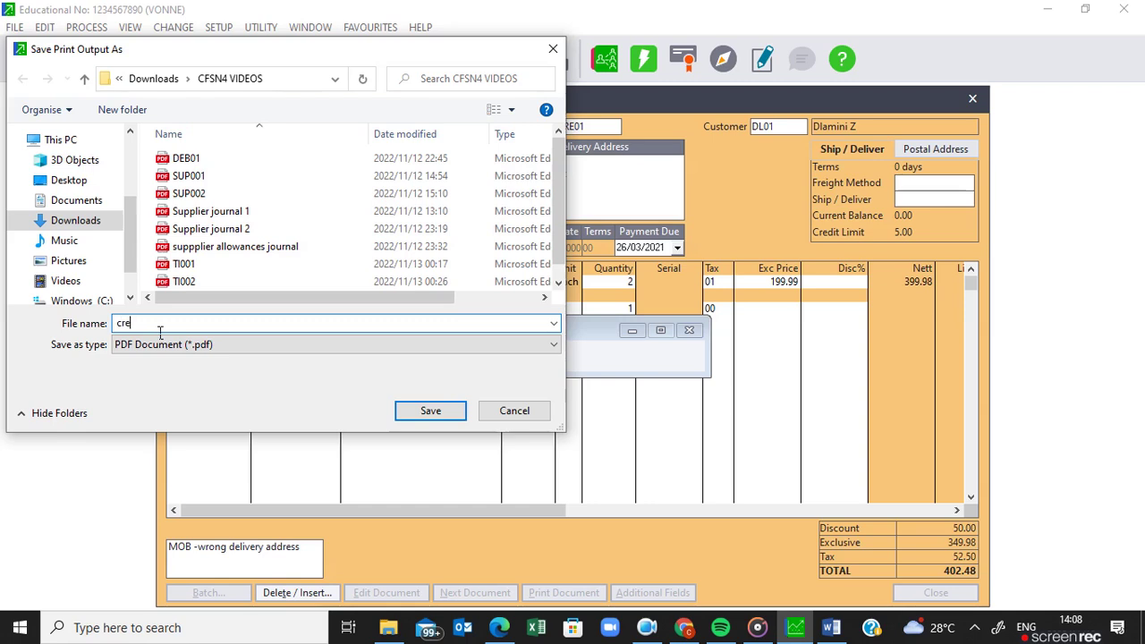
type("CRE01")
left_click(427, 417)
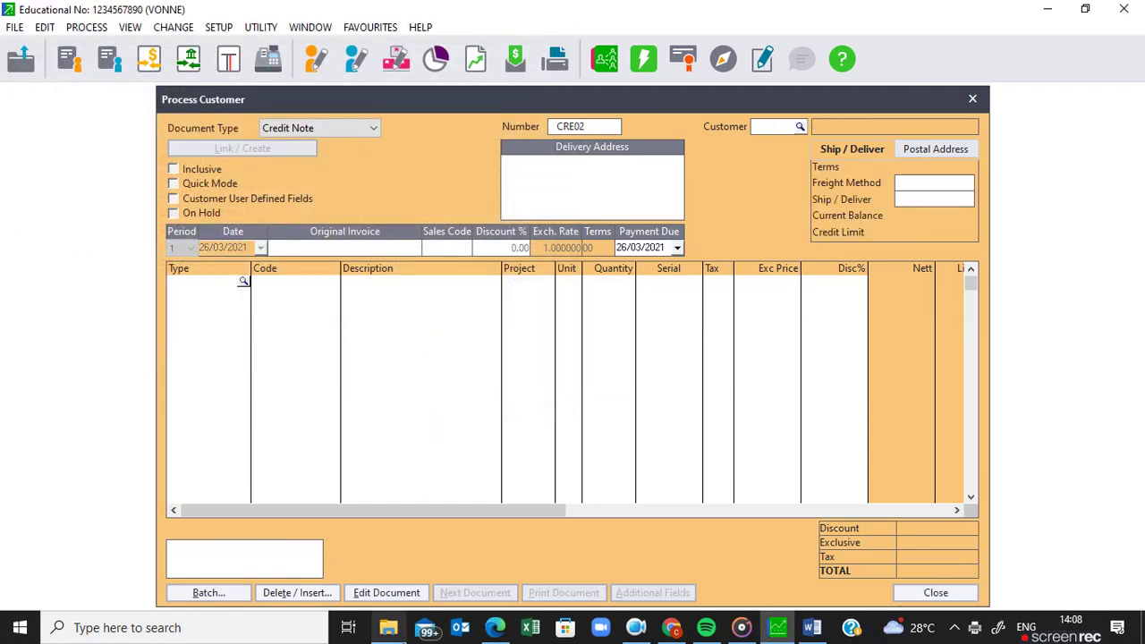
left_click(388, 626)
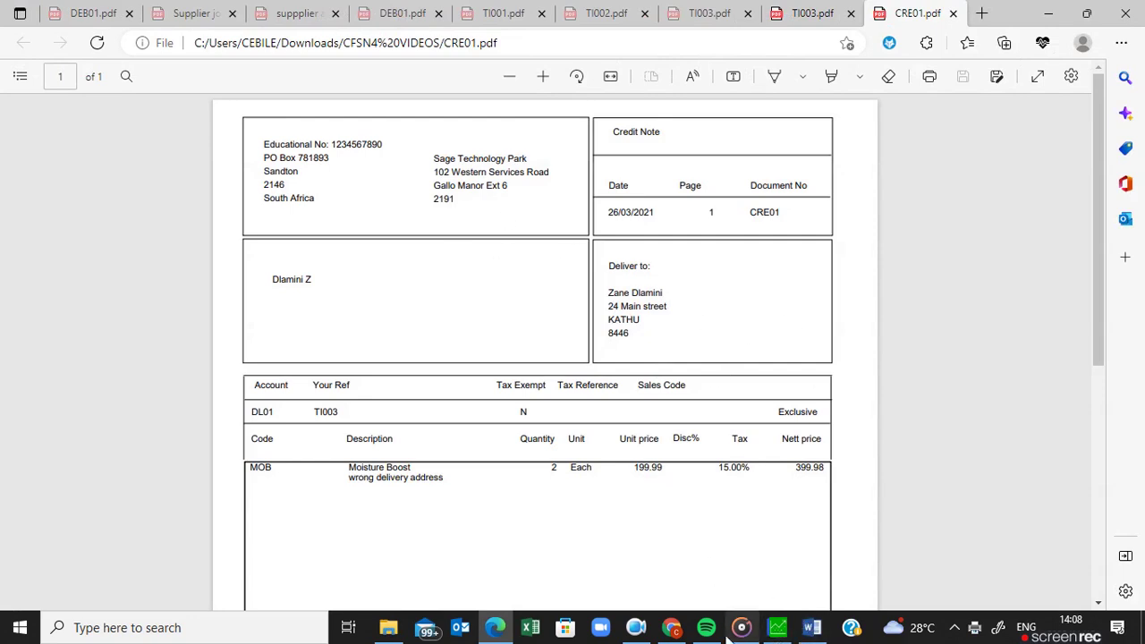
View CRE01.pdf in Edge showing 2 Moisture Boost at 199.99 with the remark.
mouse_move(781, 630)
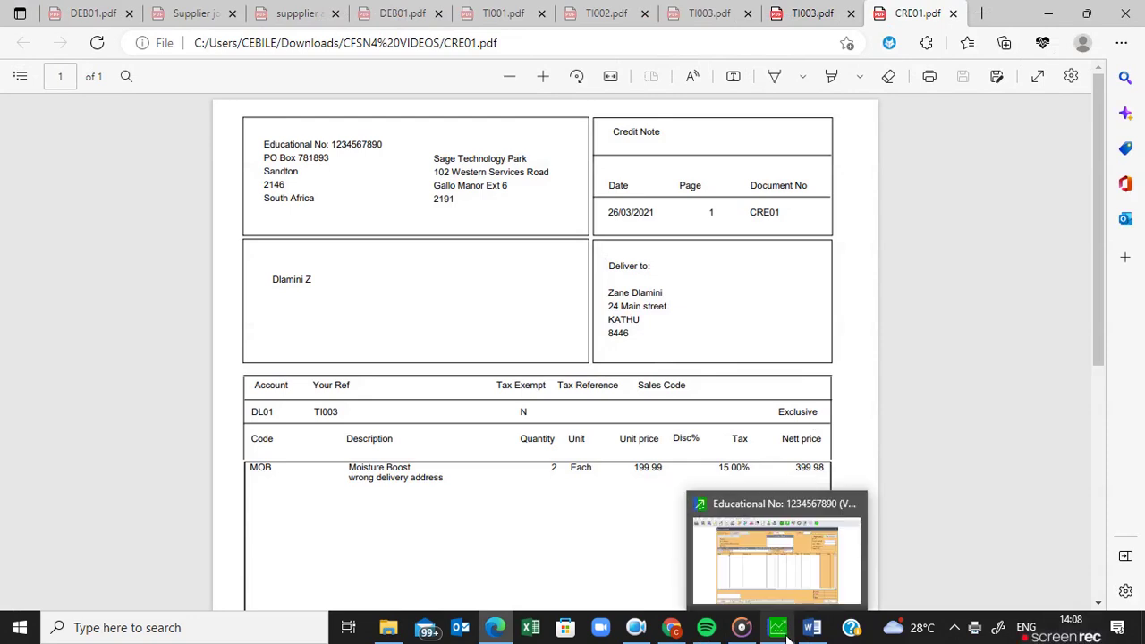
Switch back to Pastel, where blank credit note CRE02 dated 26/03/2021 is open.
left_click(789, 617)
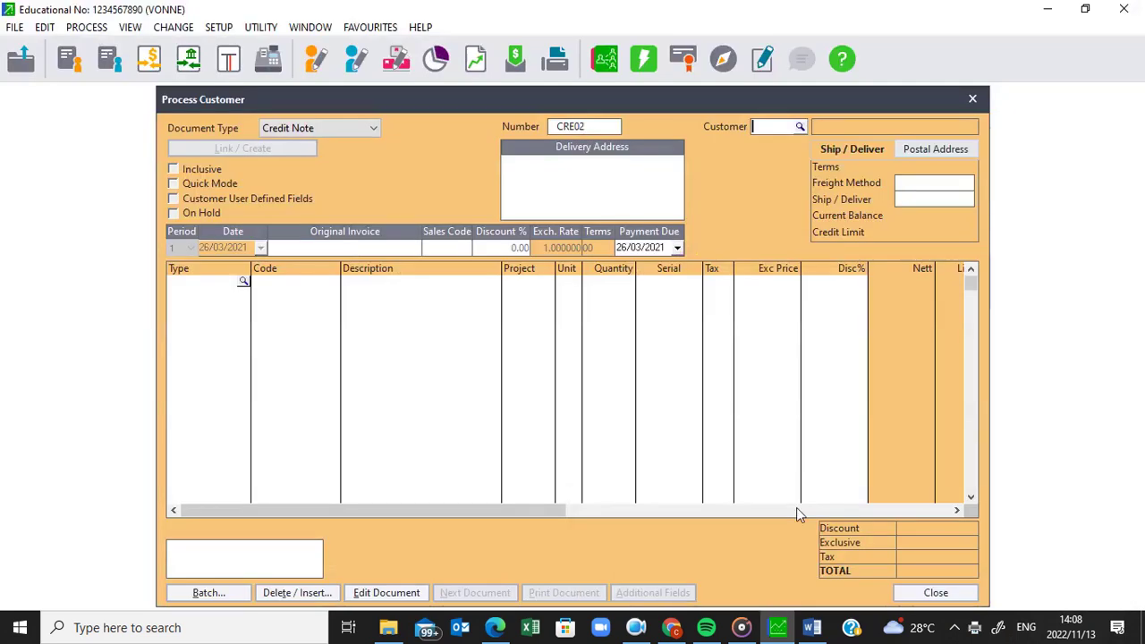
mouse_move(670, 630)
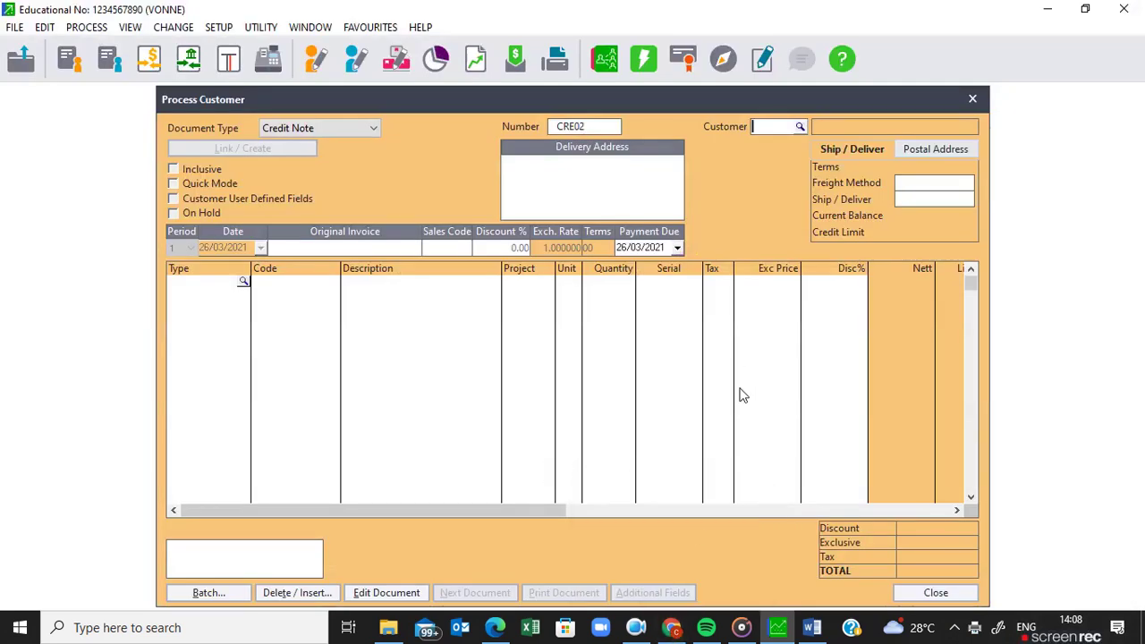
mouse_move(636, 631)
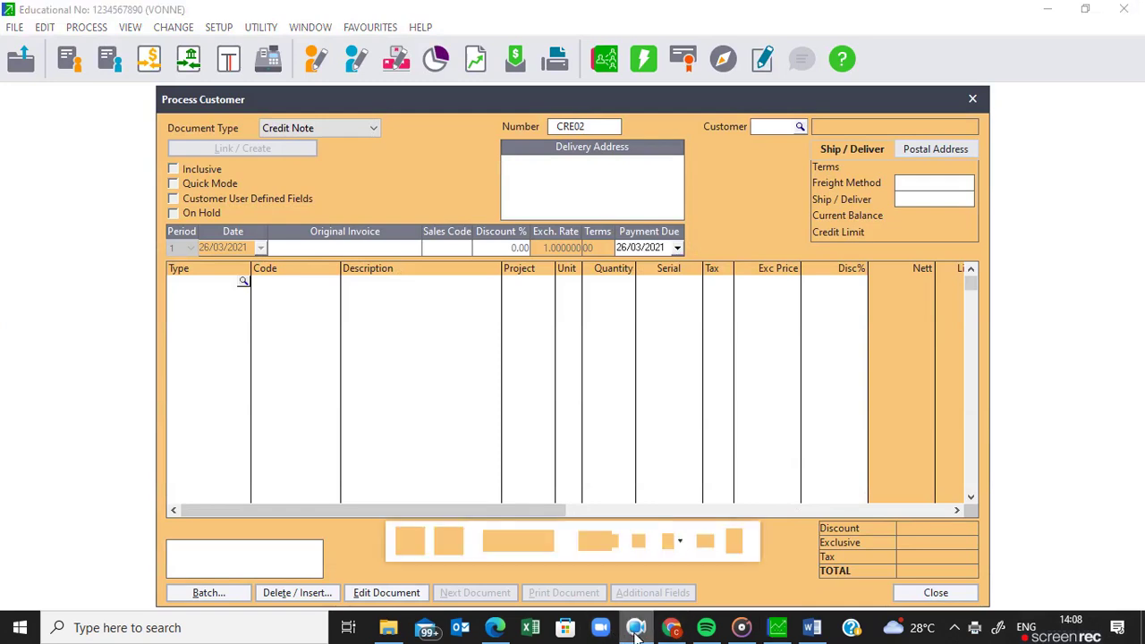